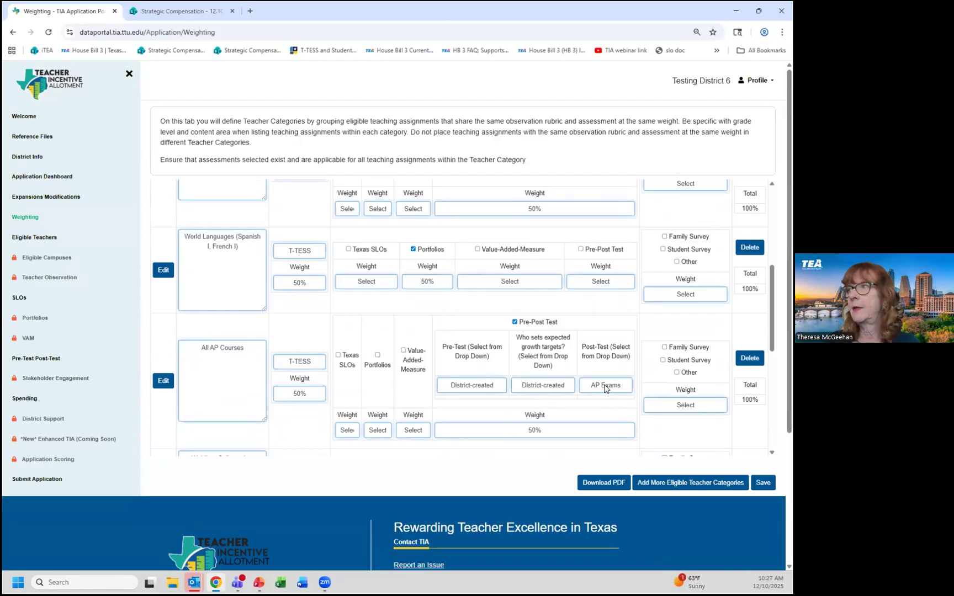
# Step: Review the teacher categories on the Weighting page, including their rubrics, growth measures, pre- and post-test selections and weights
pyautogui.scroll(-3, 605, 388)
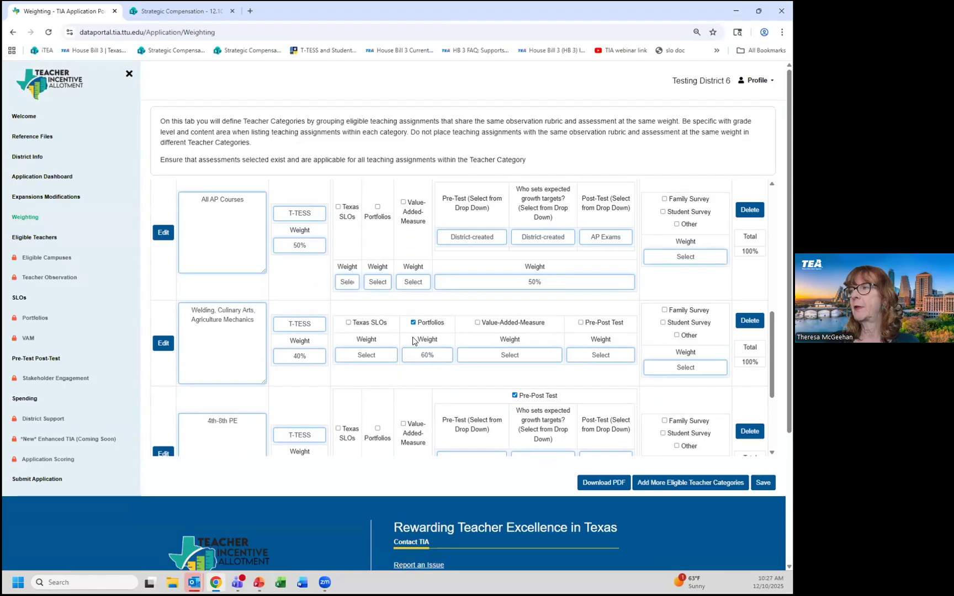
pyautogui.scroll(-2, 465, 354)
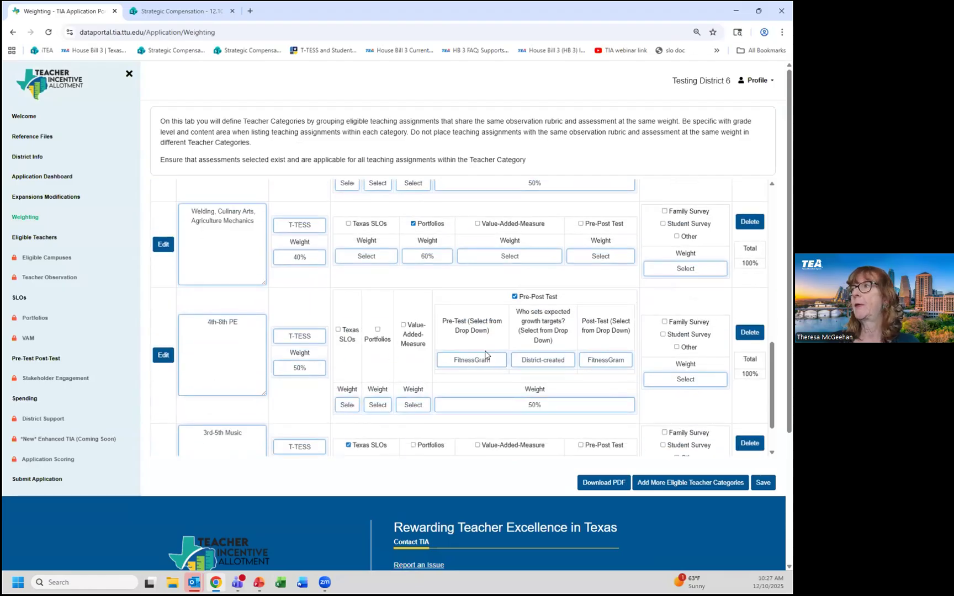
pyautogui.scroll(-3, 415, 369)
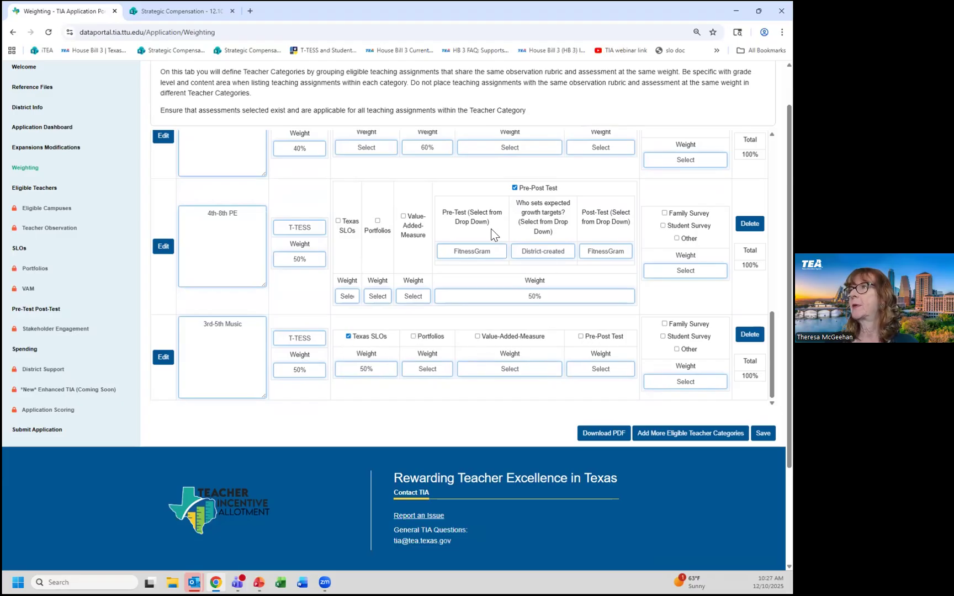
pyautogui.scroll(1, 531, 254)
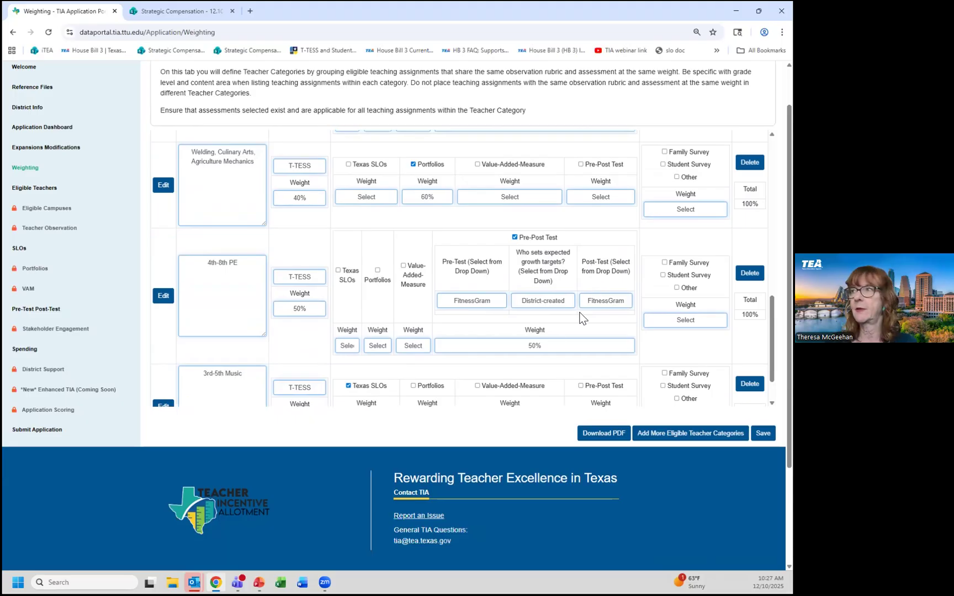
pyautogui.scroll(15, 383, 312)
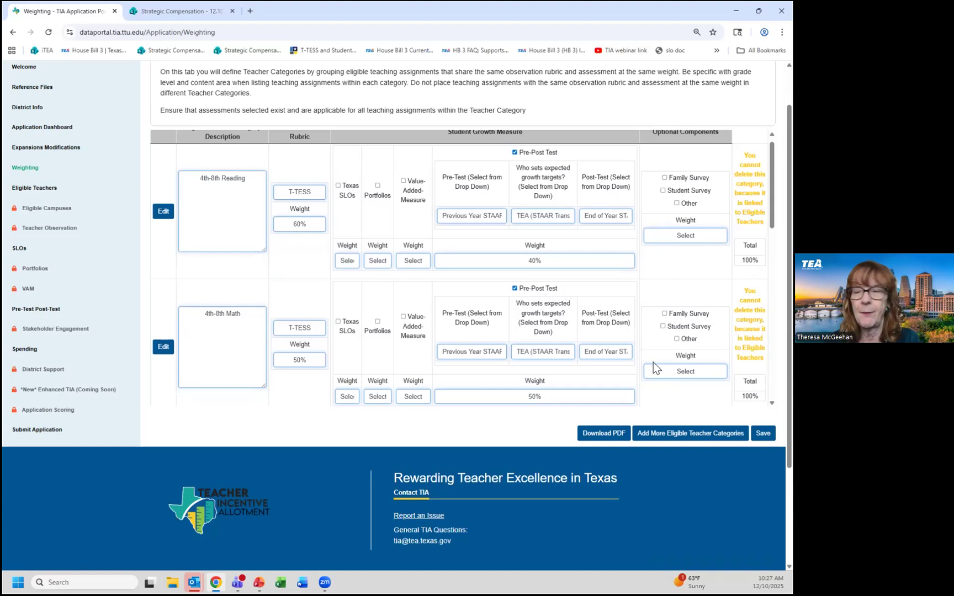
pyautogui.scroll(-4, 653, 363)
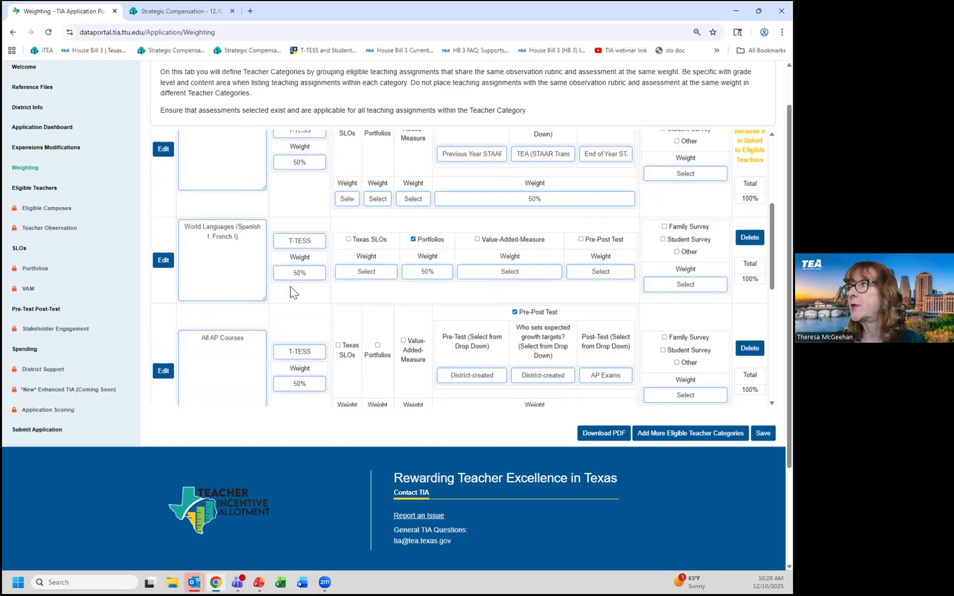
pyautogui.scroll(4, 291, 286)
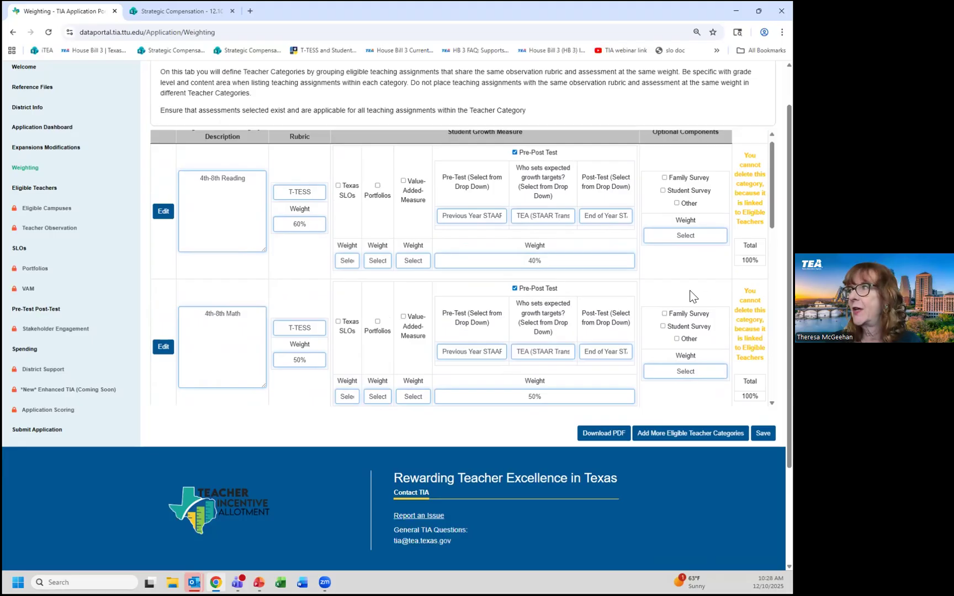
pyautogui.scroll(-3, 685, 295)
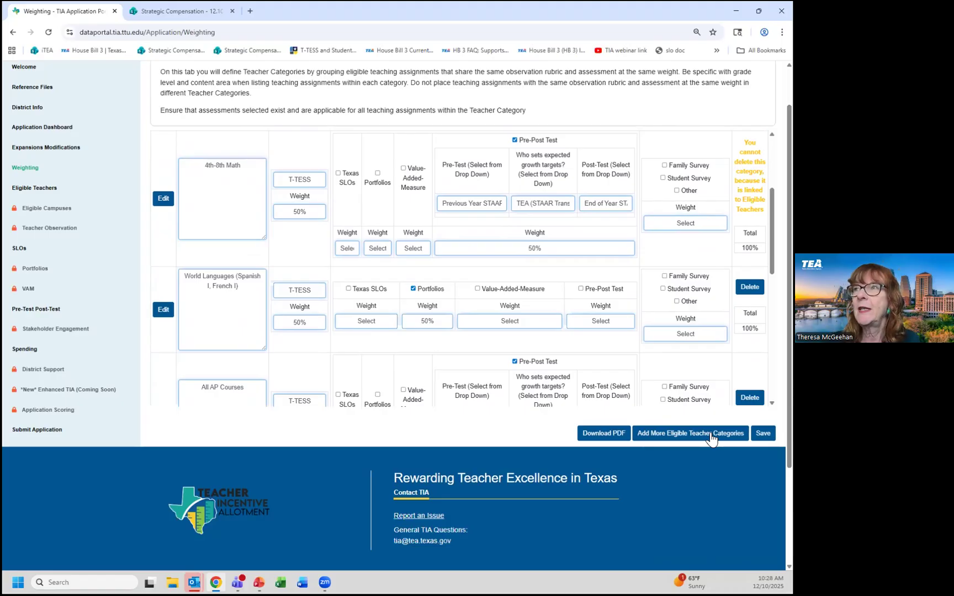
pyautogui.scroll(3, 509, 282)
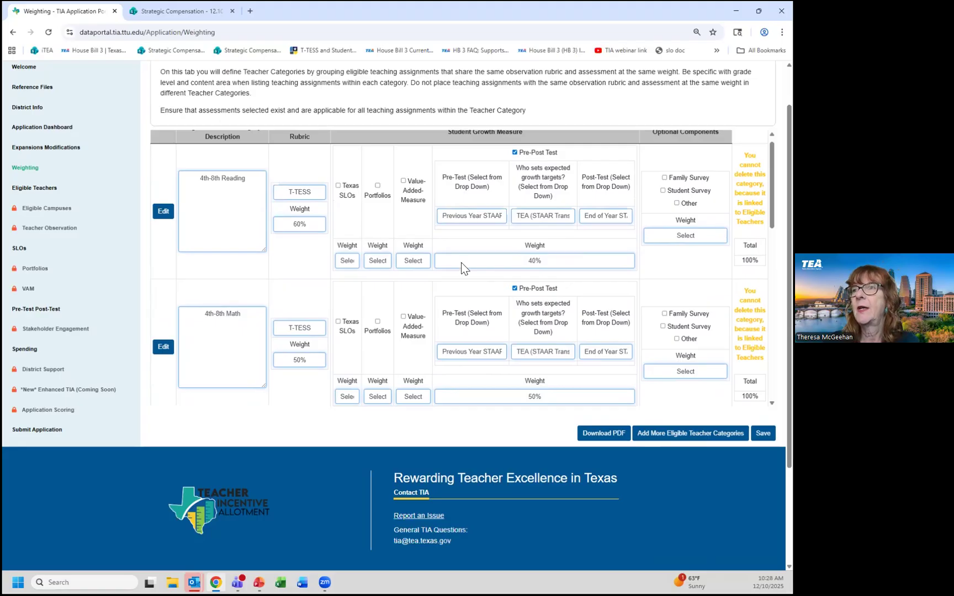
# Step: Open the Eligible Teachers page and filter the service descriptions by eligible teacher category 2
pyautogui.click(32, 188)
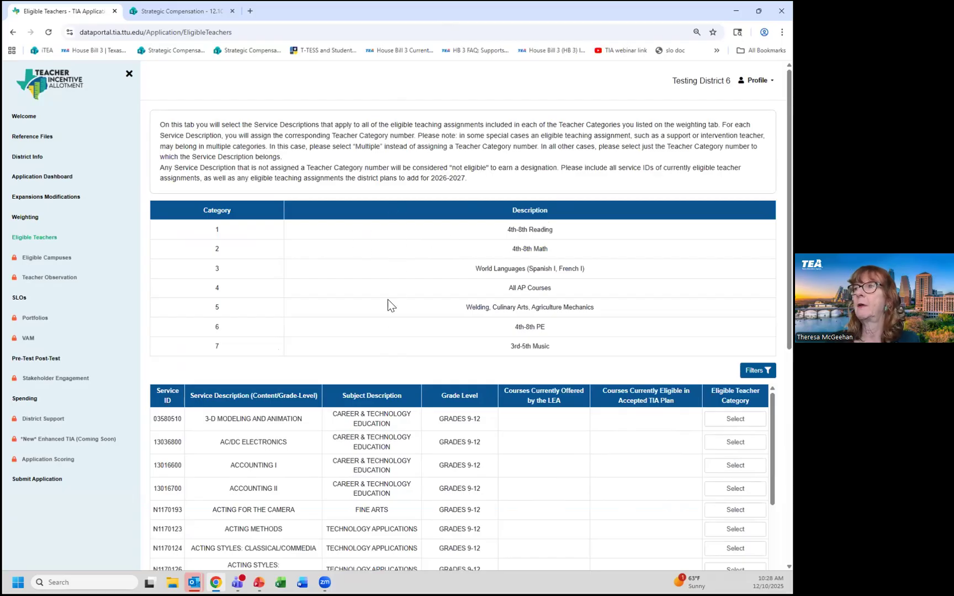
pyautogui.click(32, 216)
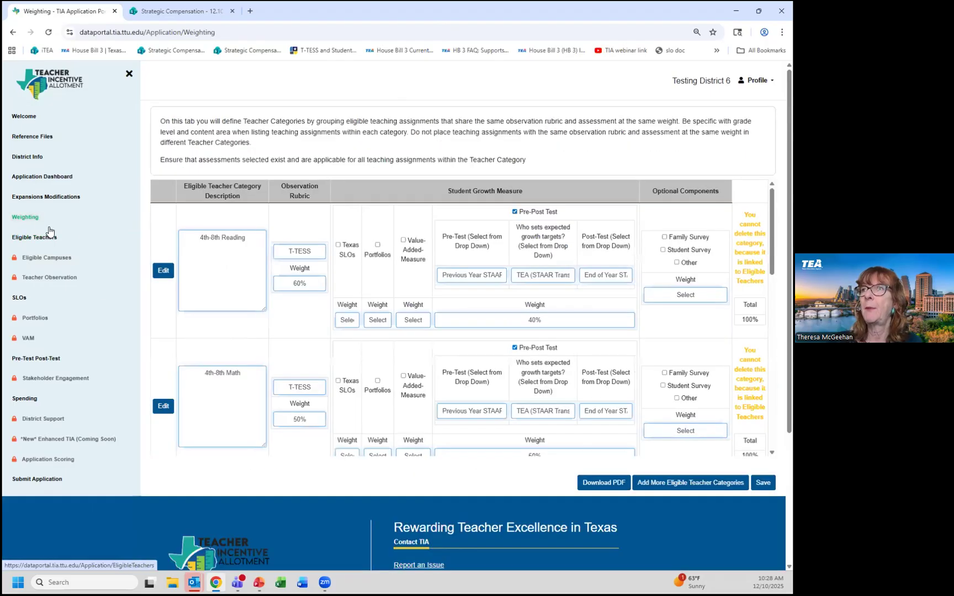
pyautogui.click(26, 238)
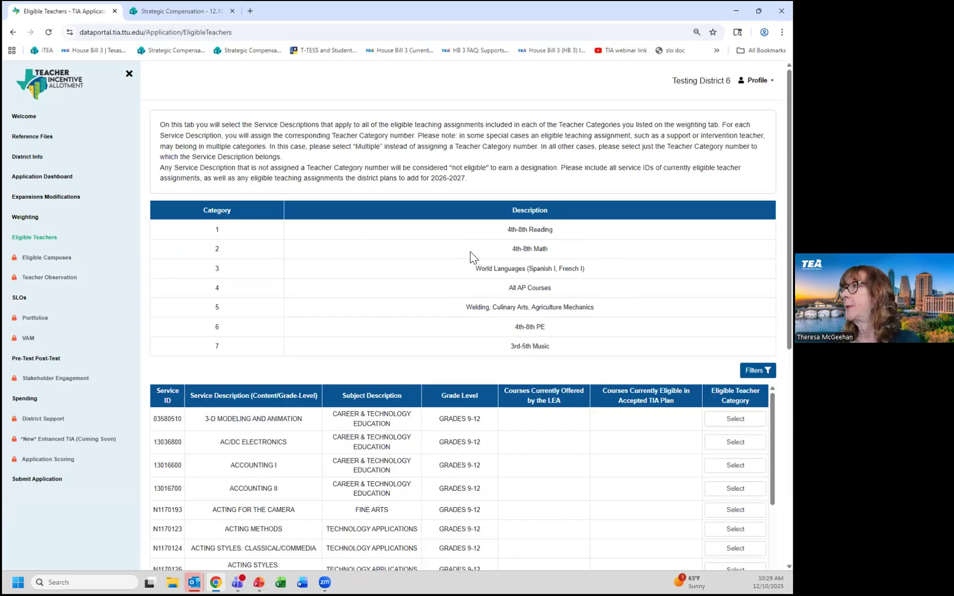
pyautogui.click(751, 373)
pyautogui.scroll(-3, 660, 416)
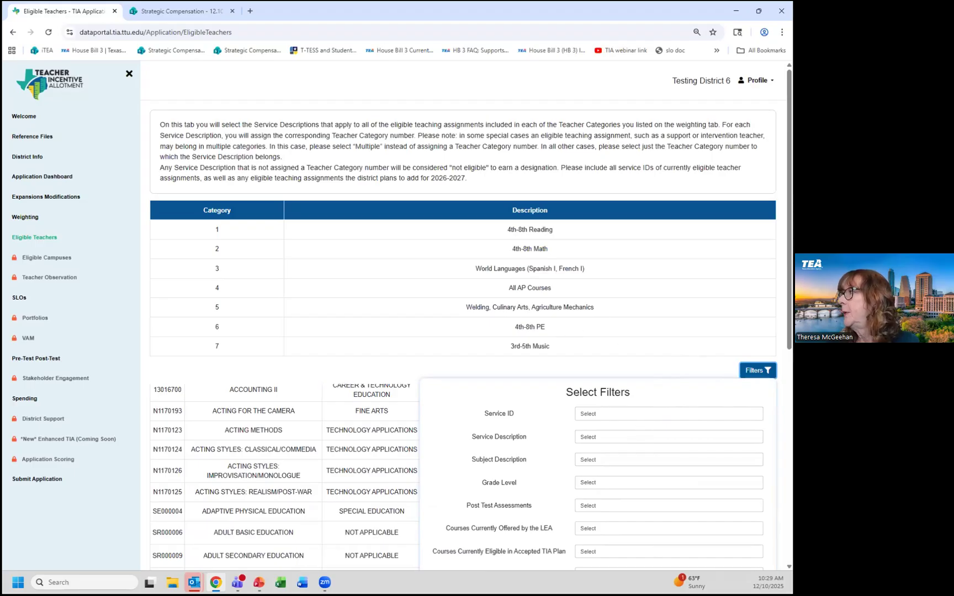
pyautogui.scroll(-2, 714, 460)
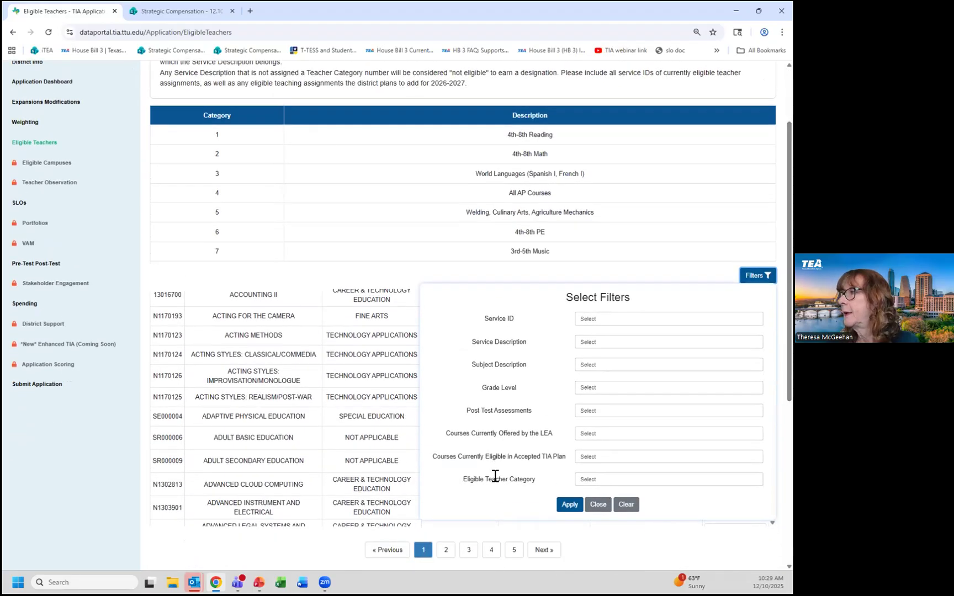
pyautogui.click(586, 481)
pyautogui.scroll(-2, 580, 530)
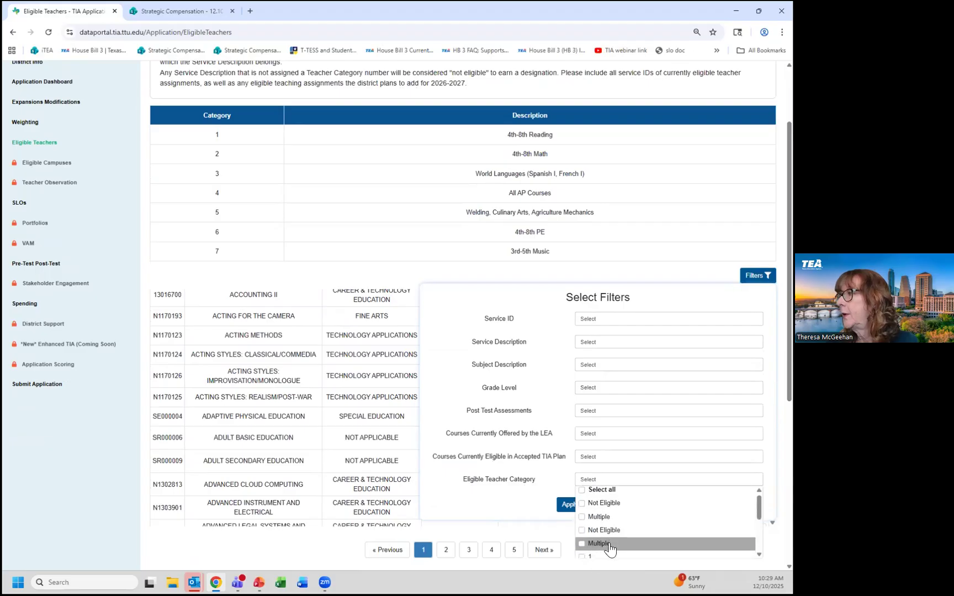
pyautogui.click(581, 524)
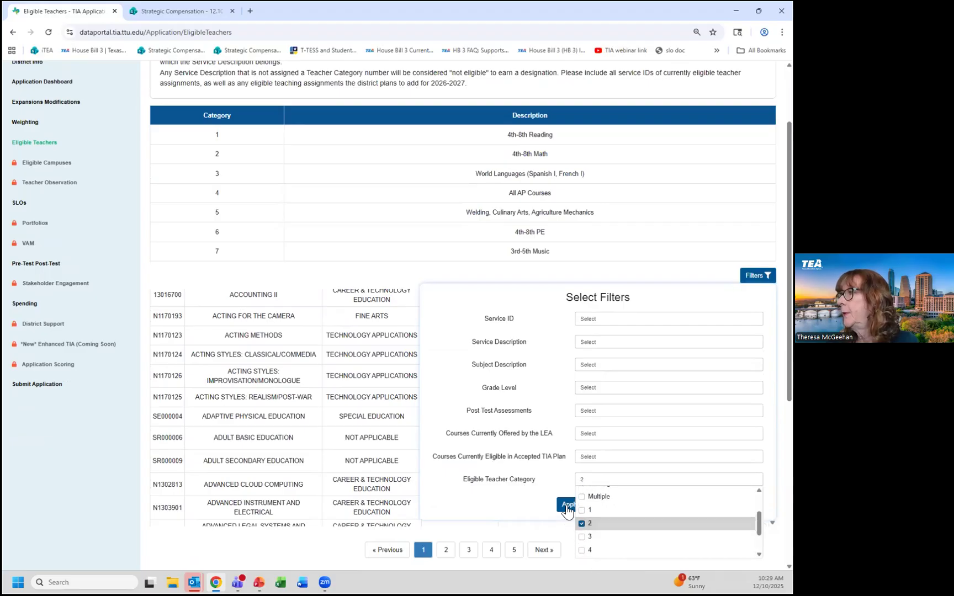
pyautogui.click(566, 505)
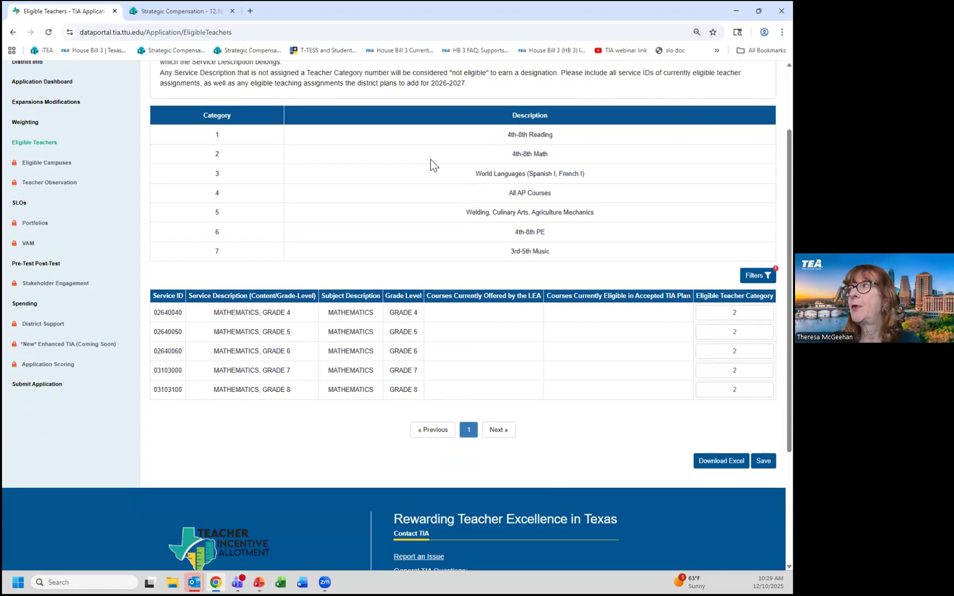
# Step: Clear the category filter and choose PHYSICAL ED. & HEALTH as the subject description filter
pyautogui.click(751, 277)
pyautogui.click(631, 506)
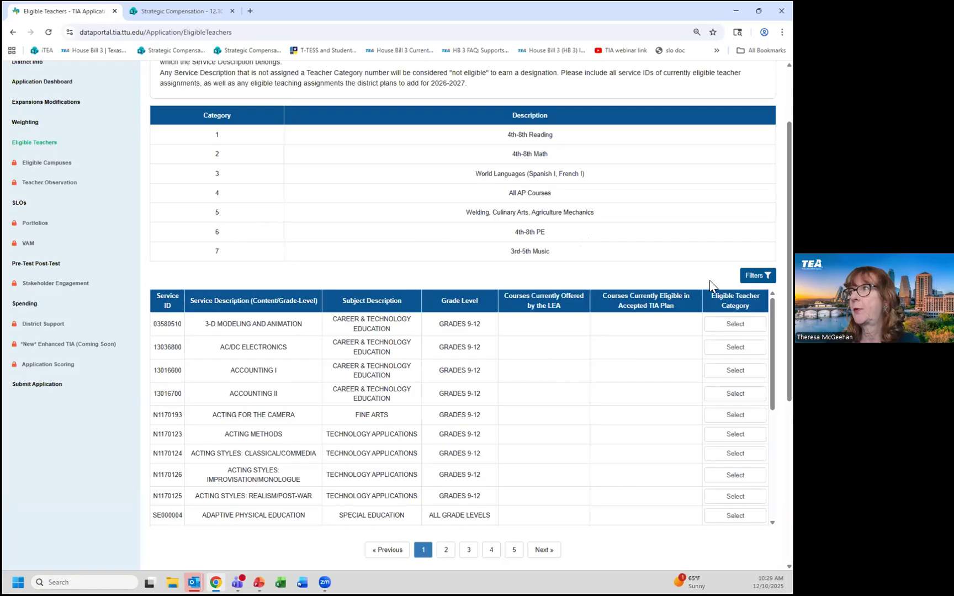
pyautogui.click(749, 277)
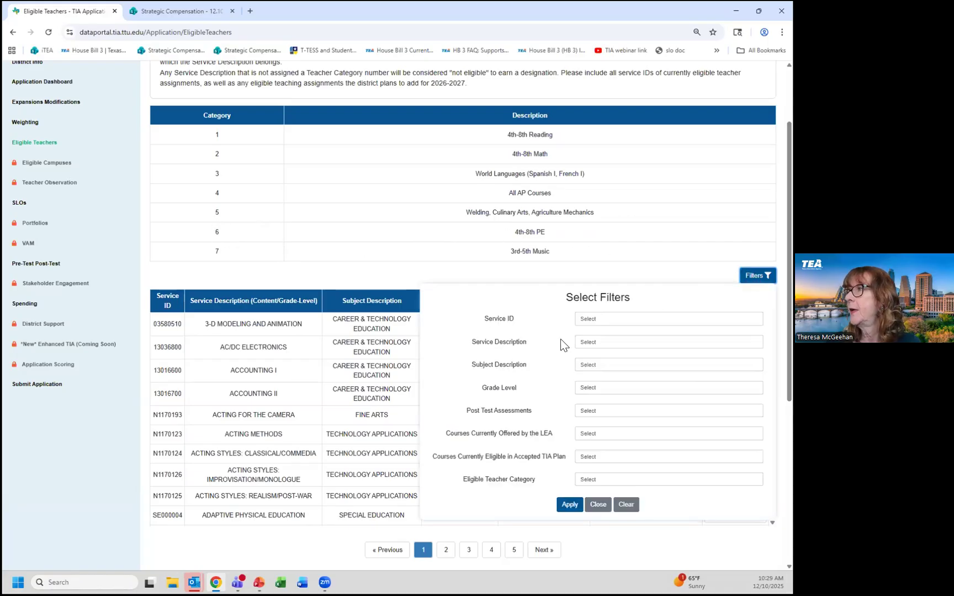
pyautogui.click(596, 369)
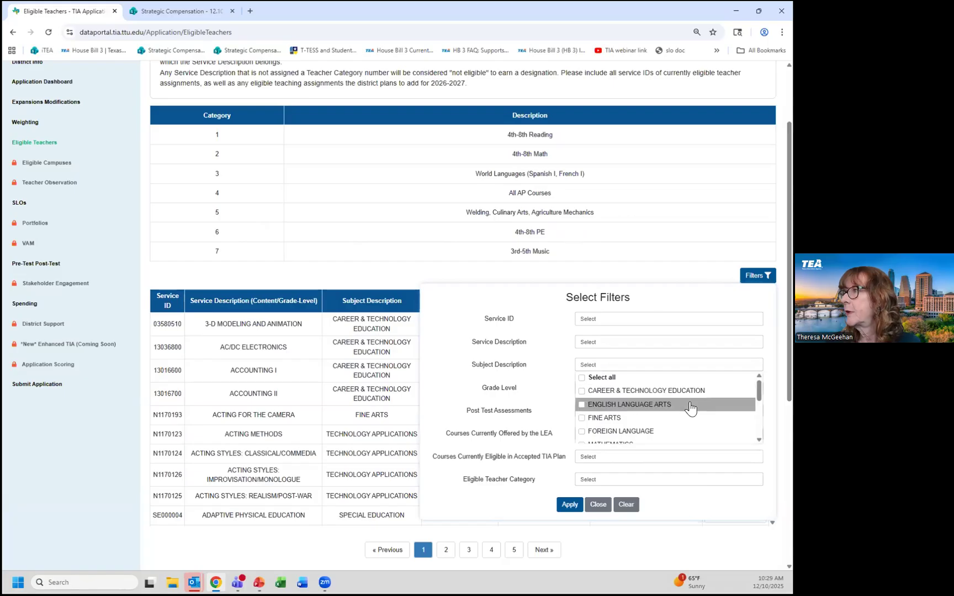
pyautogui.scroll(-1, 690, 410)
pyautogui.click(582, 436)
pyautogui.click(574, 395)
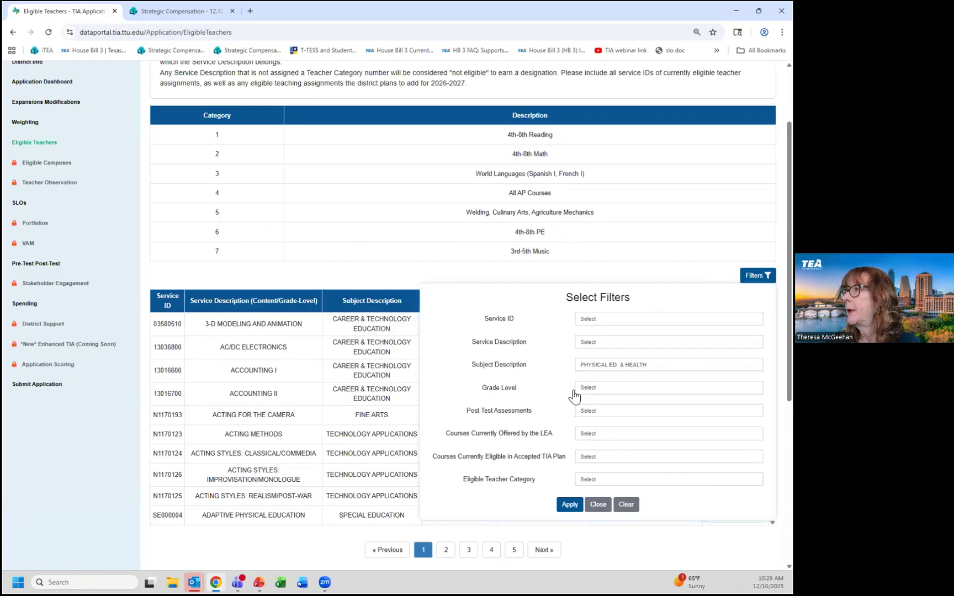
# Step: Add Grade 4 through Grade 8 as grade level filters and apply the filters to the service list
pyautogui.click(586, 389)
pyautogui.scroll(-2, 632, 424)
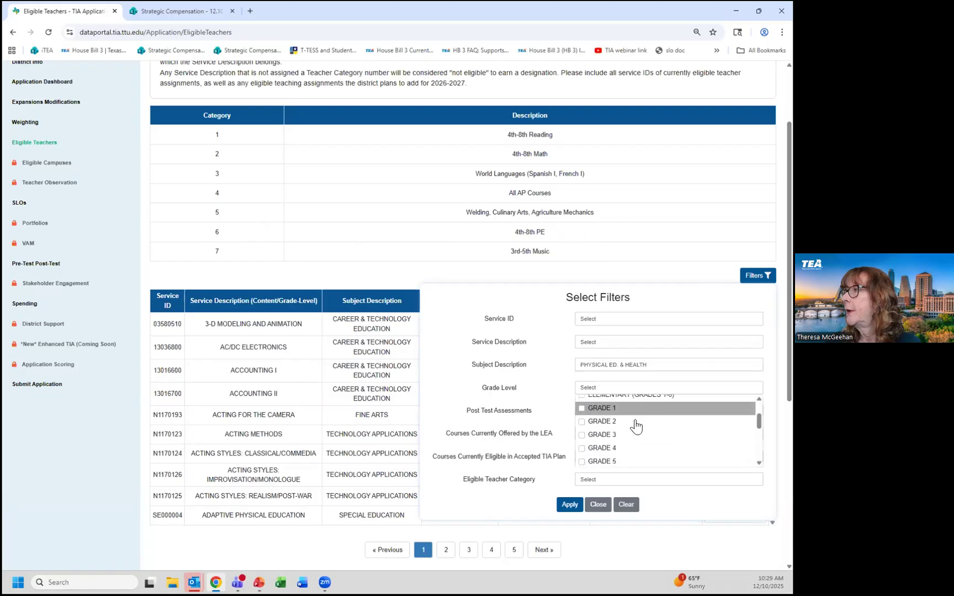
pyautogui.click(582, 445)
pyautogui.scroll(-2, 608, 442)
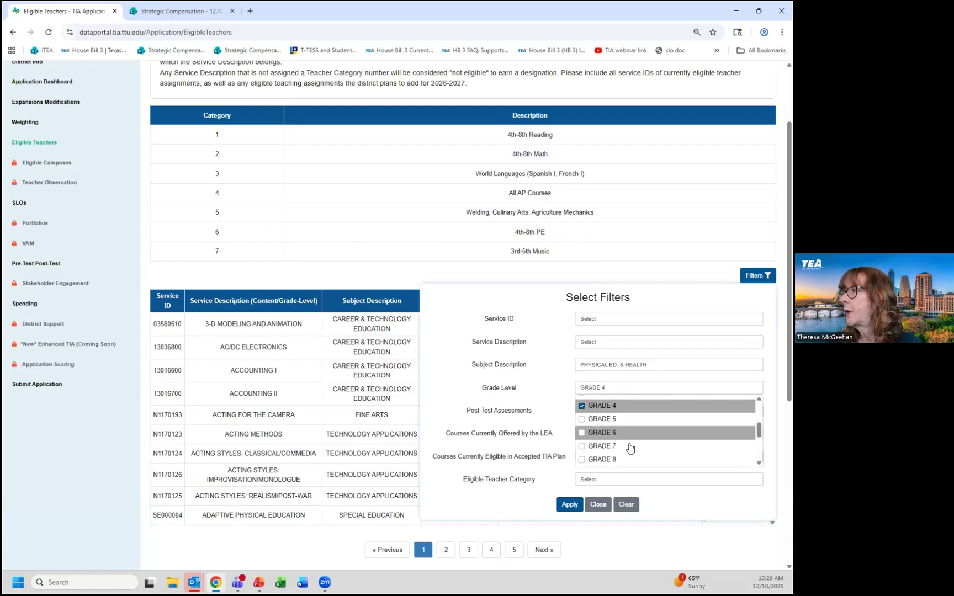
pyautogui.click(581, 409)
pyautogui.click(581, 423)
pyautogui.click(581, 438)
pyautogui.click(581, 449)
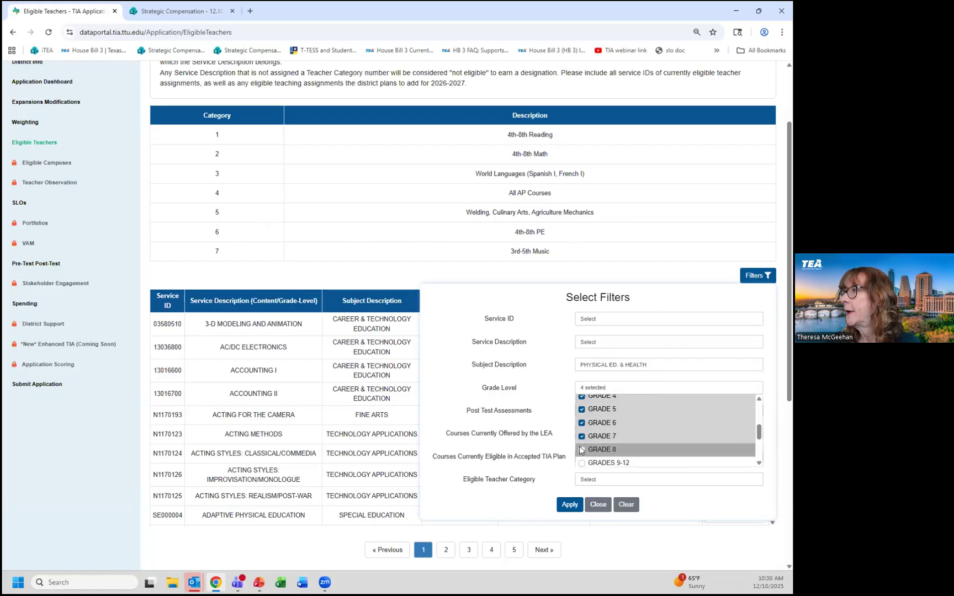
pyautogui.click(567, 505)
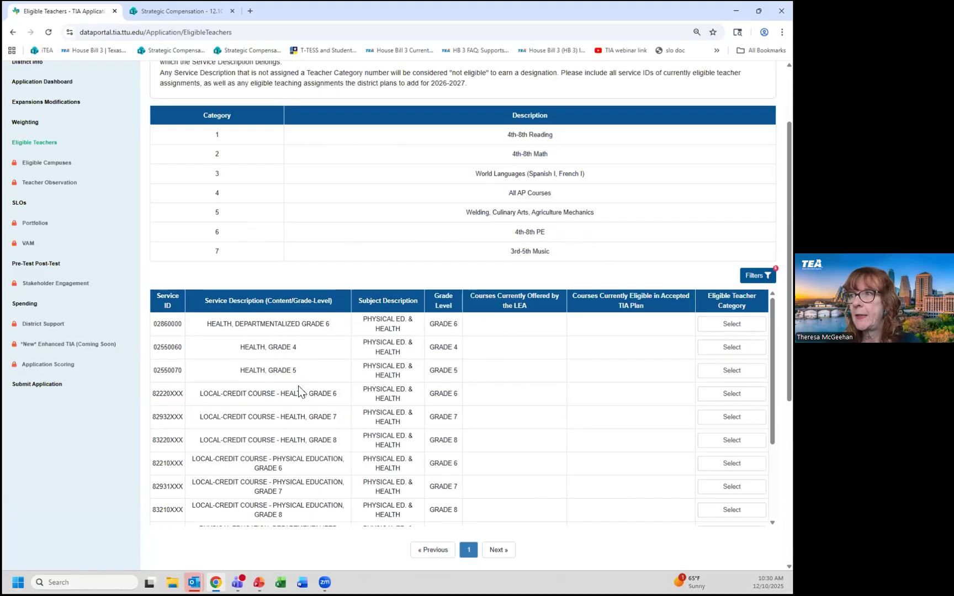
# Step: Assign eligible teacher category 6 to Physical Education, Grade 4 and Physical Education, Grade 5
pyautogui.scroll(-4, 298, 391)
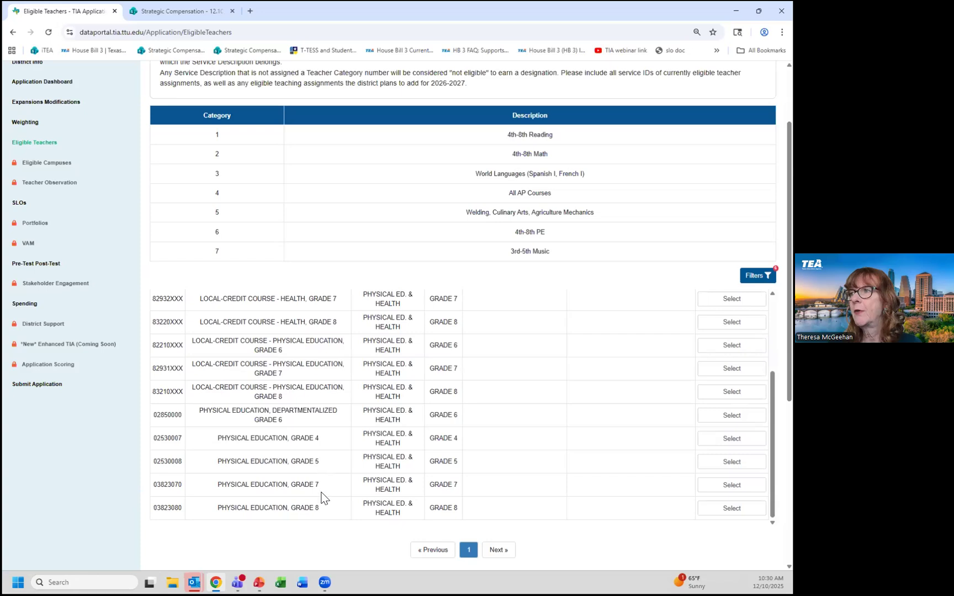
pyautogui.scroll(-2, 323, 452)
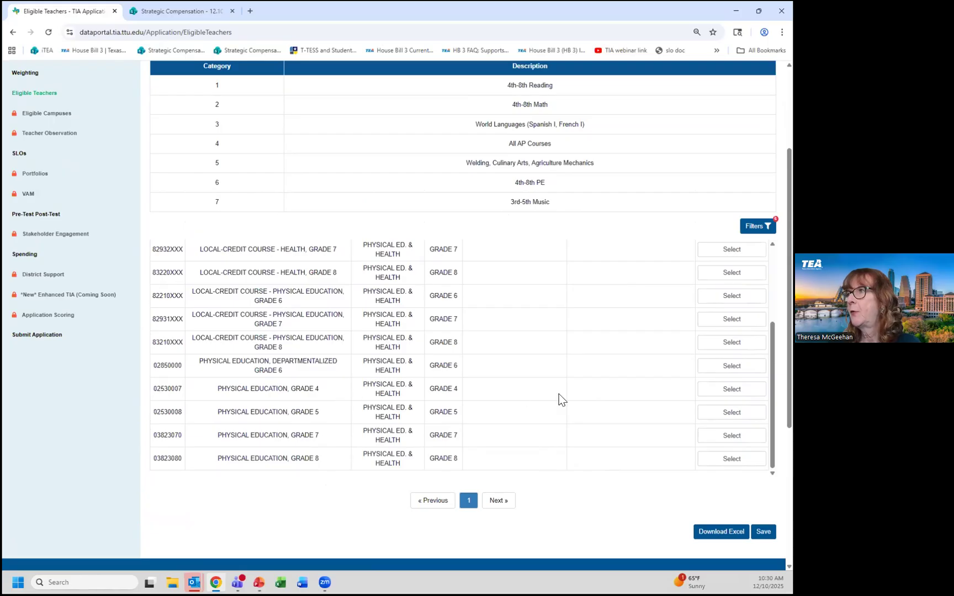
pyautogui.click(732, 389)
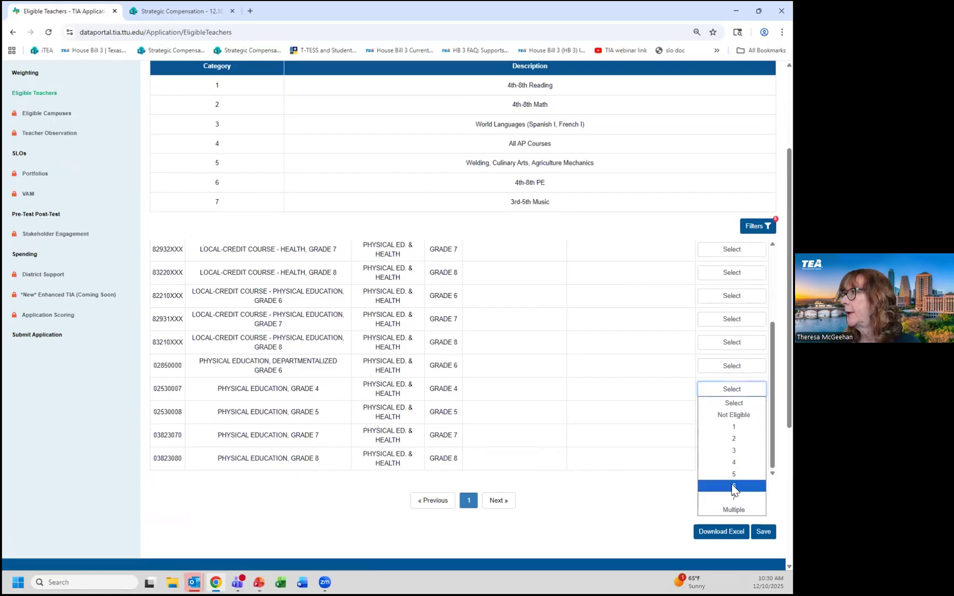
pyautogui.click(733, 485)
pyautogui.click(731, 412)
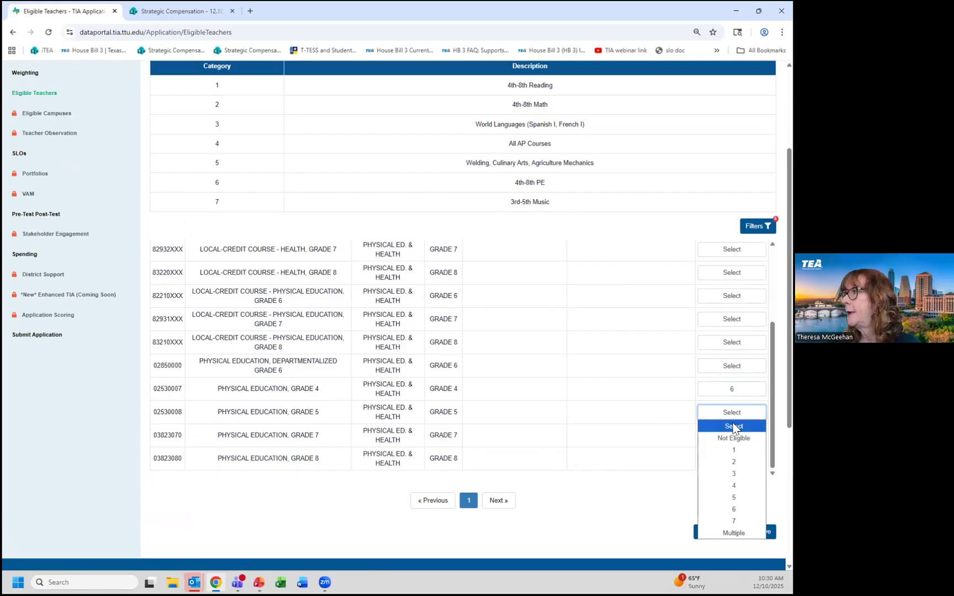
pyautogui.click(737, 502)
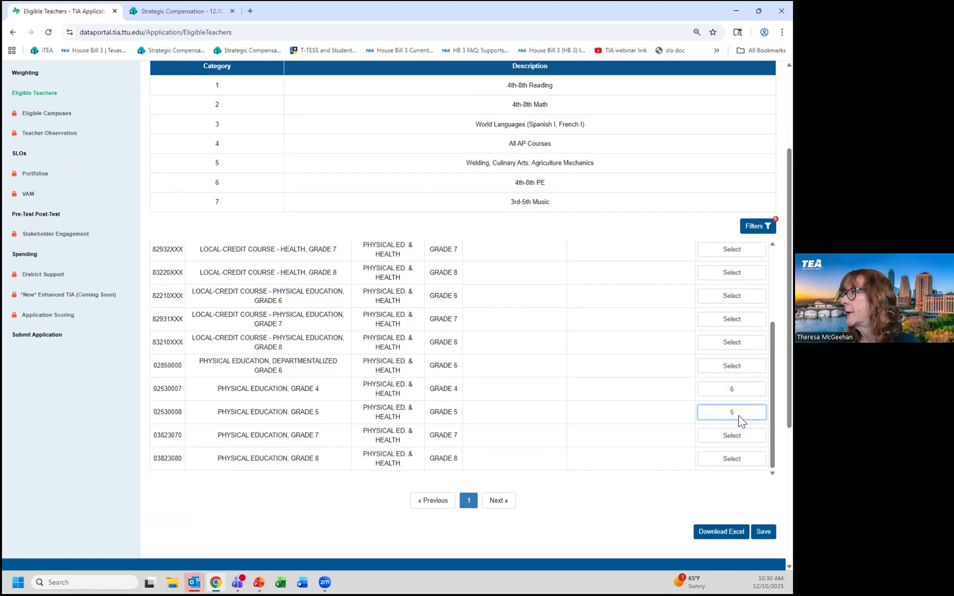
pyautogui.click(738, 419)
pyautogui.click(736, 510)
# Step: Assign eligible teacher category 6 to Physical Education, Grade 7 and Grade 8, and save the eligible teacher selections
pyautogui.click(734, 436)
pyautogui.click(735, 532)
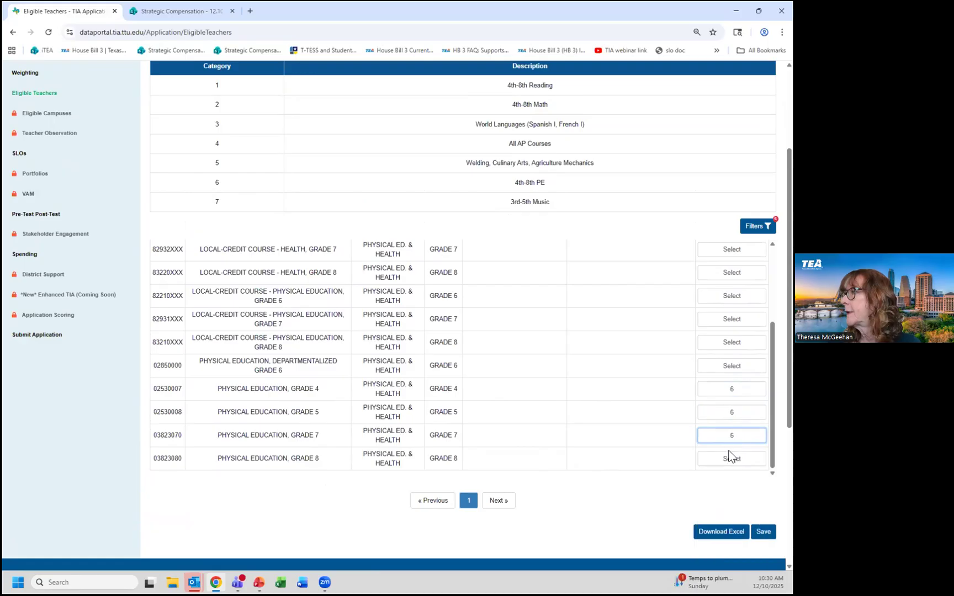
pyautogui.click(725, 458)
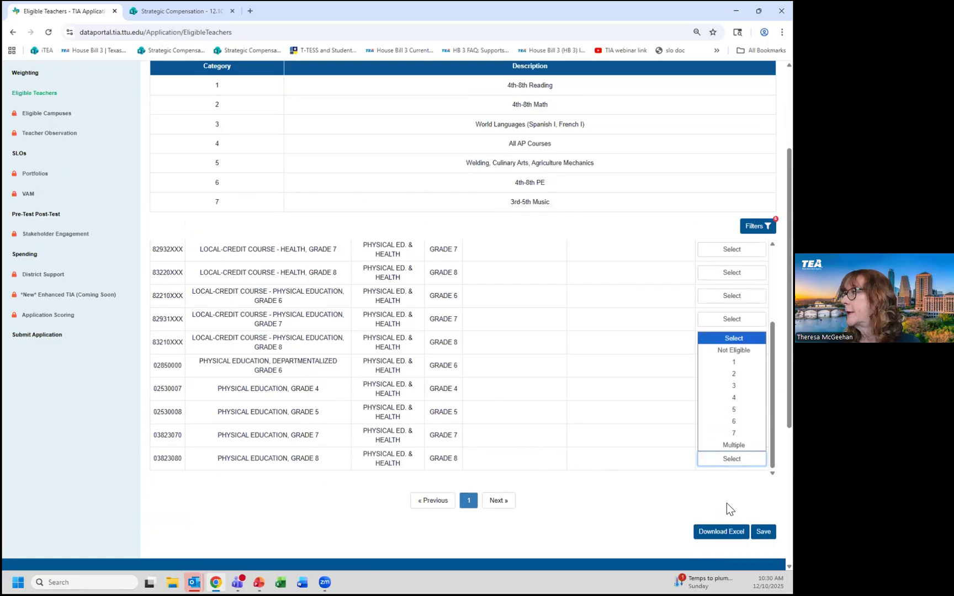
pyautogui.click(731, 421)
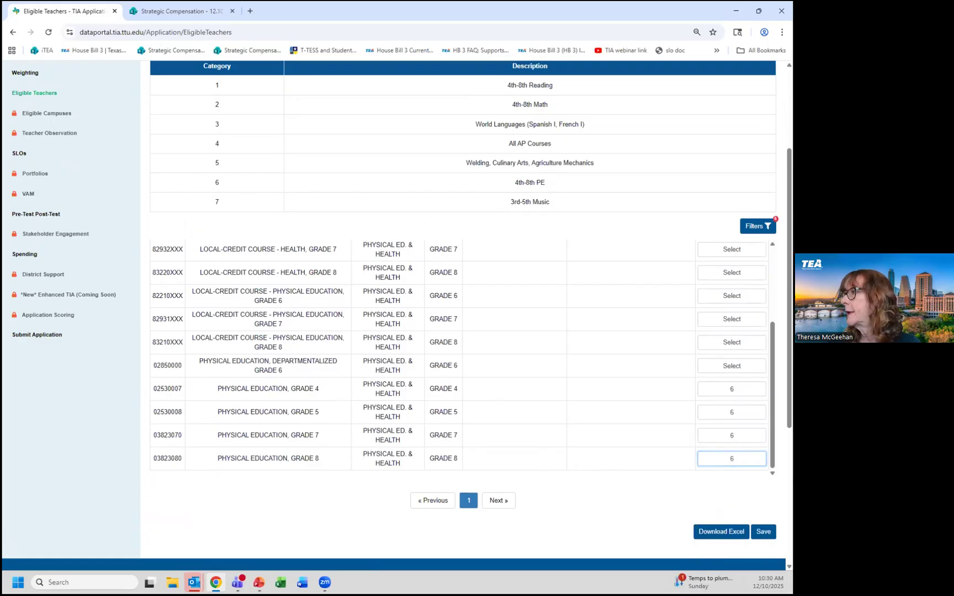
pyautogui.click(763, 531)
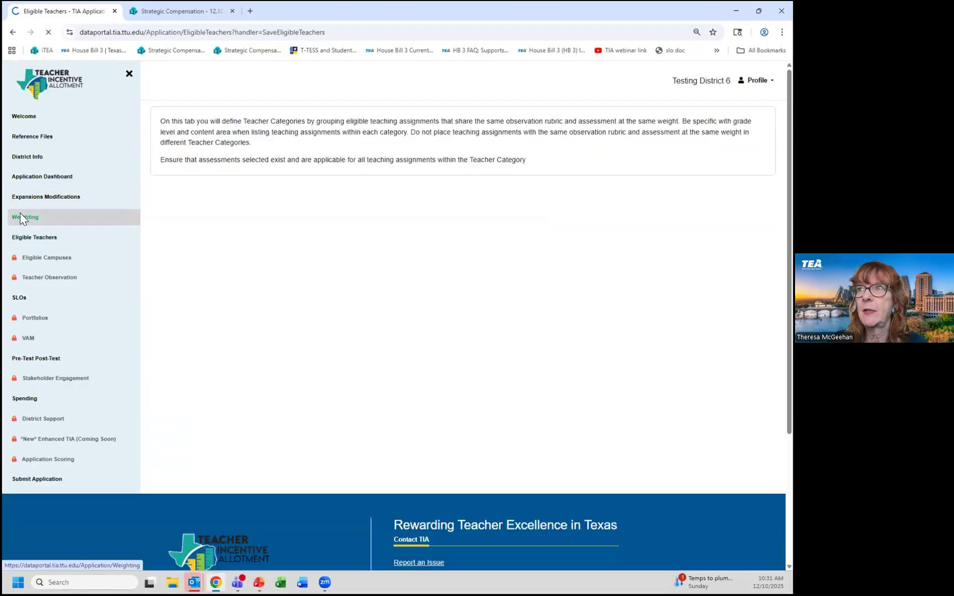
# Step: Change the 4th-8th Reading category description in the weighting table to "4th-8th Reading and Math" and save the weighting
pyautogui.scroll(-1, 273, 299)
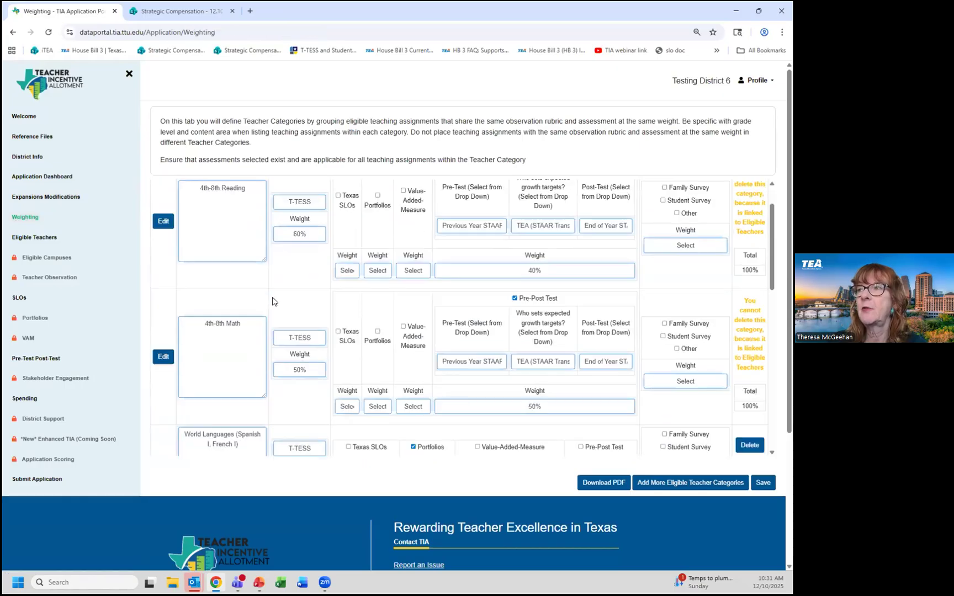
pyautogui.scroll(1, 273, 301)
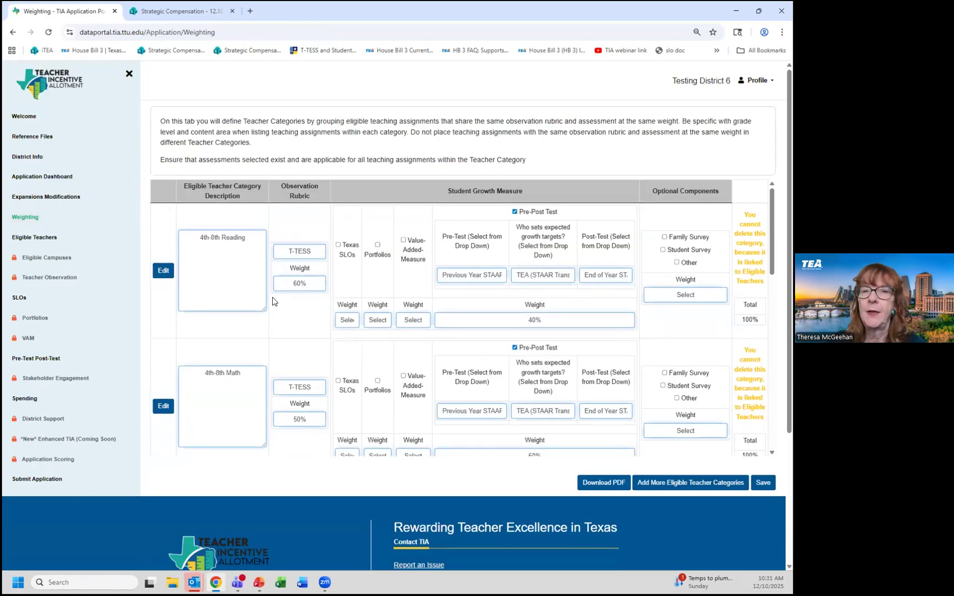
pyautogui.scroll(-1, 273, 301)
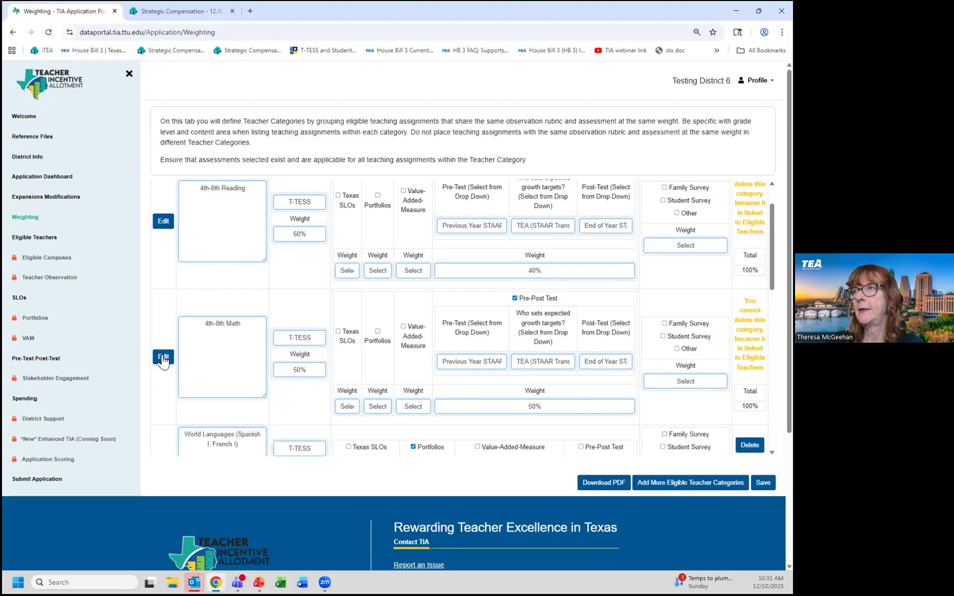
pyautogui.click(162, 222)
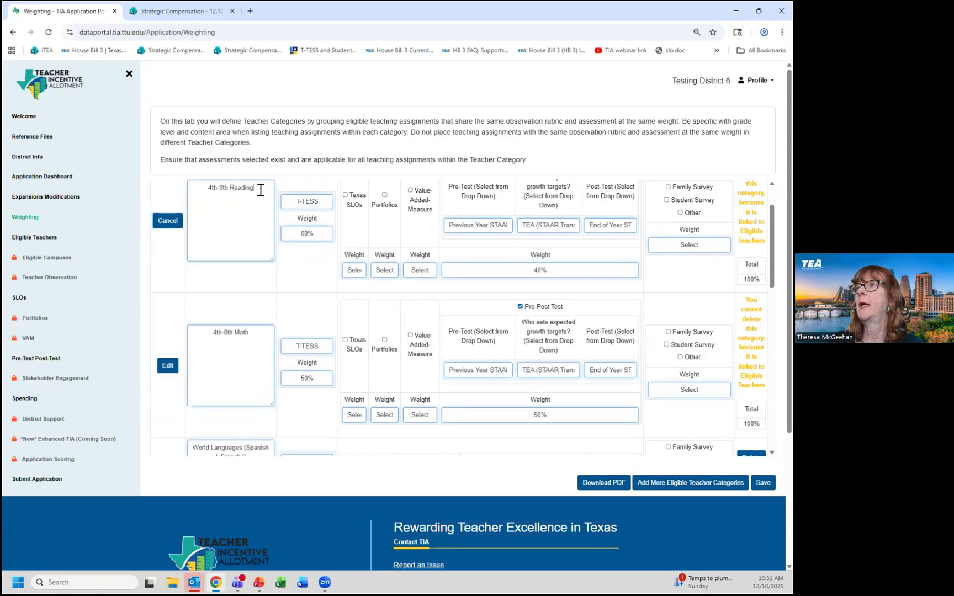
pyautogui.write('and Math')
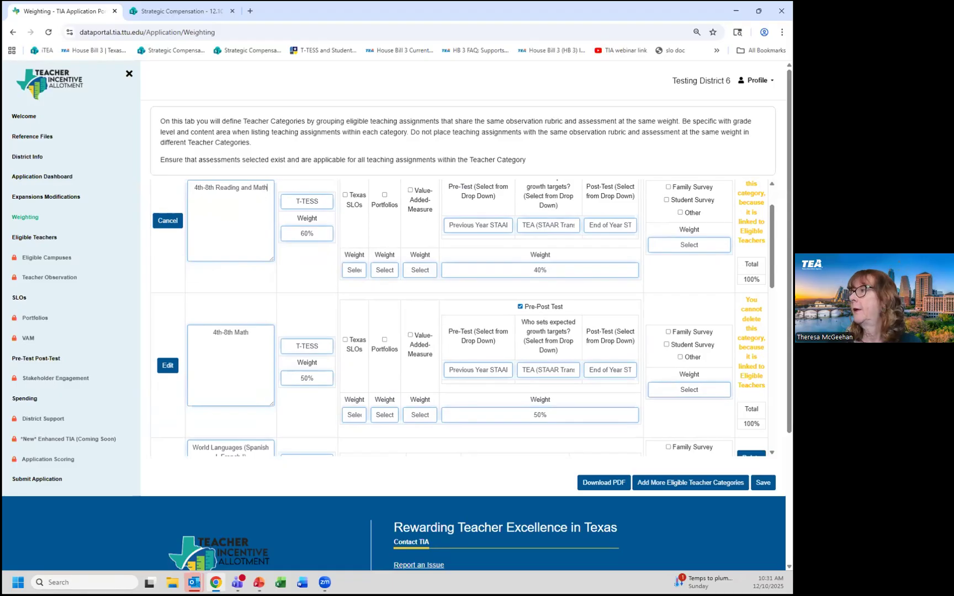
pyautogui.click(763, 482)
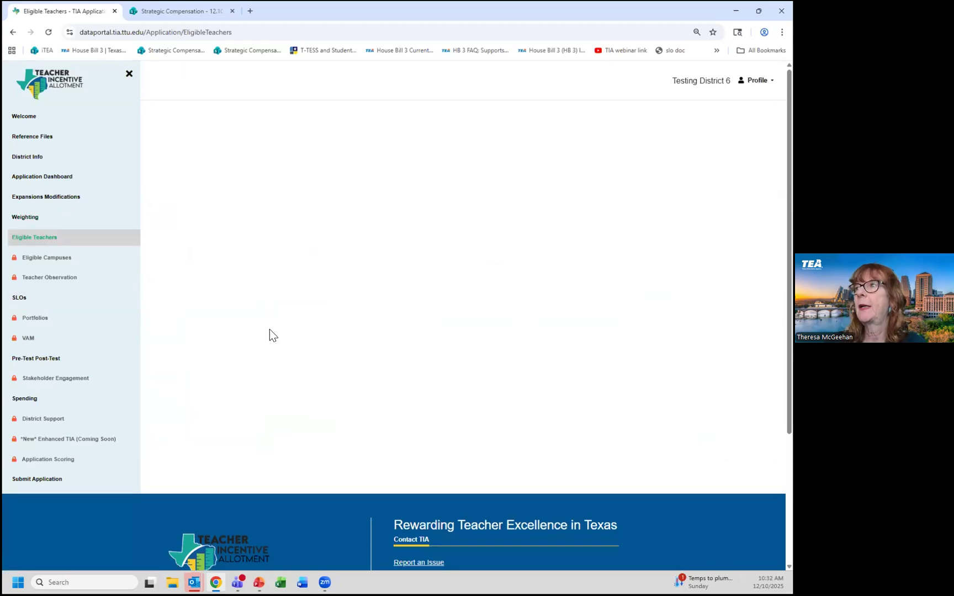
# Step: Filter the service list on the Eligible Teachers page by eligible teacher category 2
pyautogui.click(755, 371)
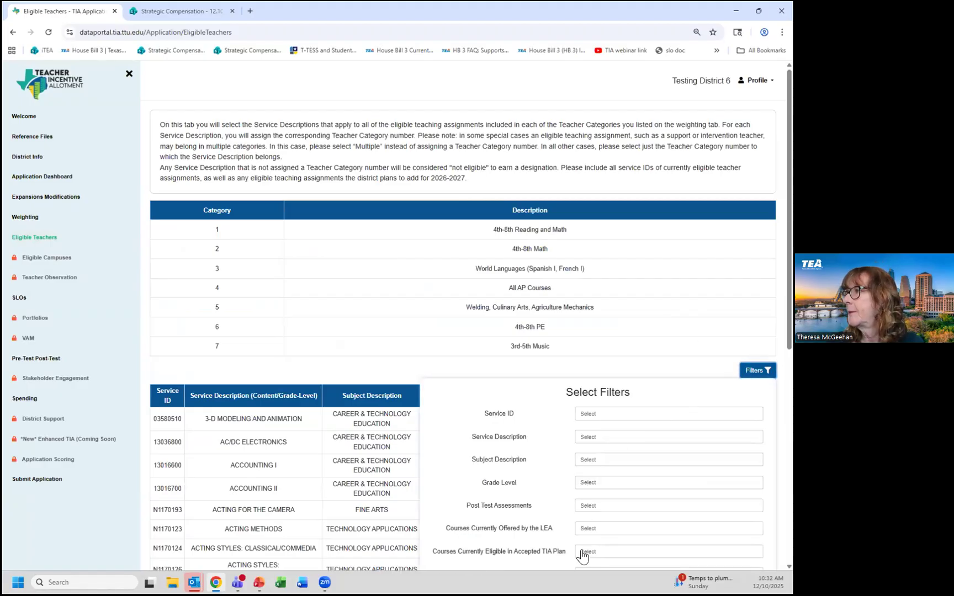
pyautogui.scroll(-2, 585, 479)
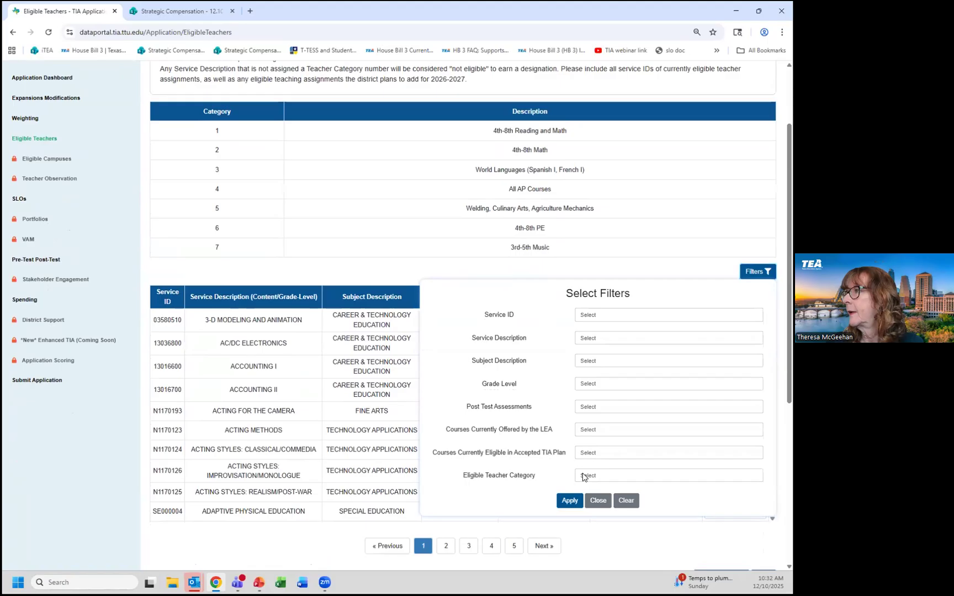
pyautogui.click(584, 476)
pyautogui.scroll(-1, 594, 535)
pyautogui.click(580, 520)
pyautogui.click(562, 501)
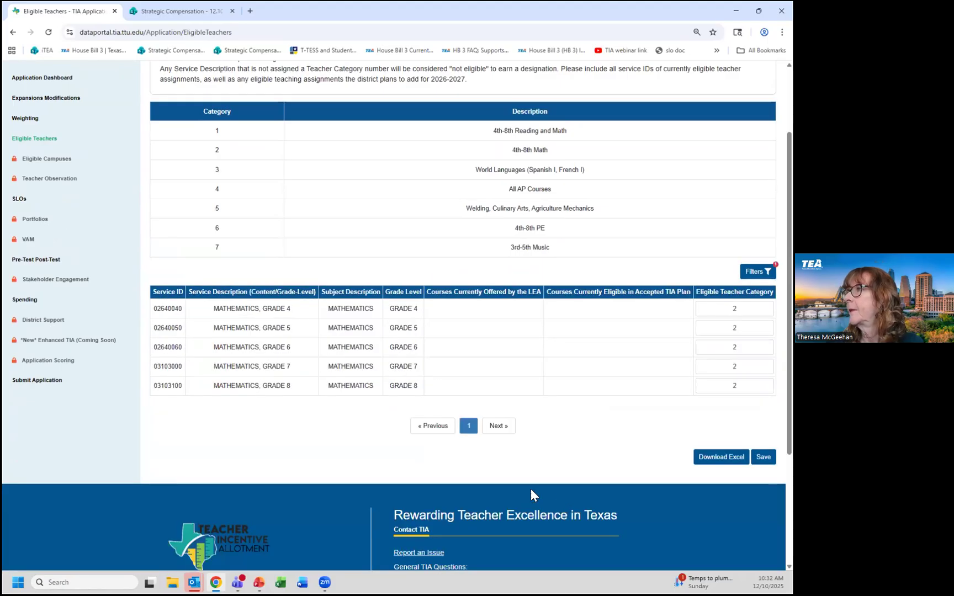
# Step: Assign eligible teacher category 1 to Mathematics, Grade 4 through Grade 8, and save the eligible teacher selections
pyautogui.click(734, 307)
pyautogui.click(741, 345)
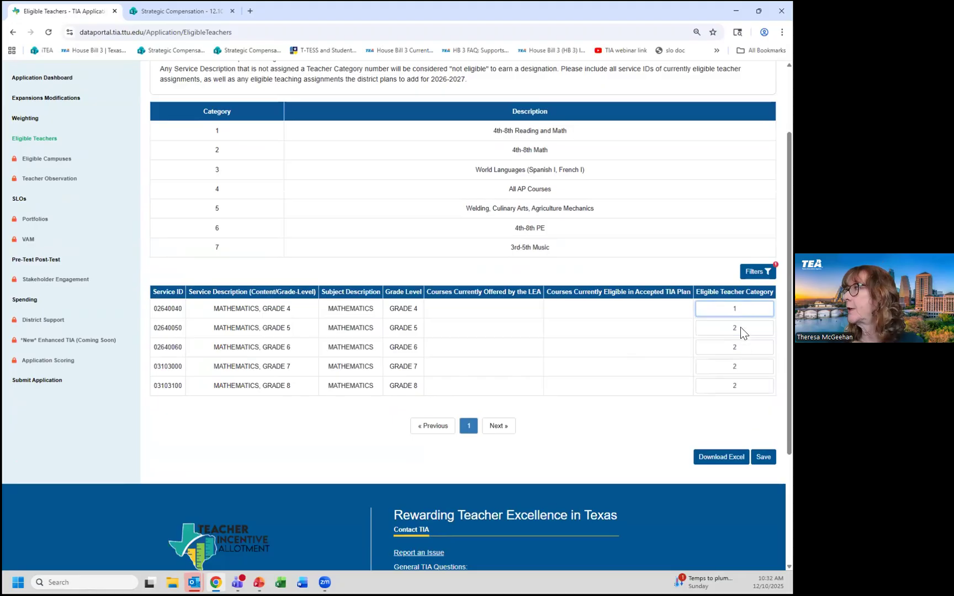
pyautogui.click(740, 328)
pyautogui.click(745, 366)
pyautogui.click(731, 347)
pyautogui.click(738, 385)
pyautogui.click(727, 366)
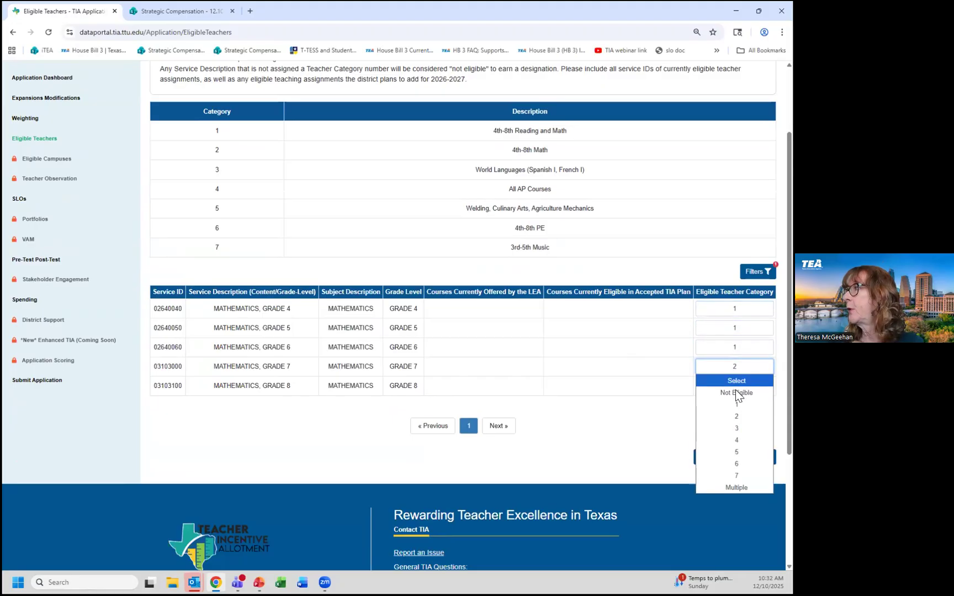
pyautogui.click(736, 403)
pyautogui.click(731, 385)
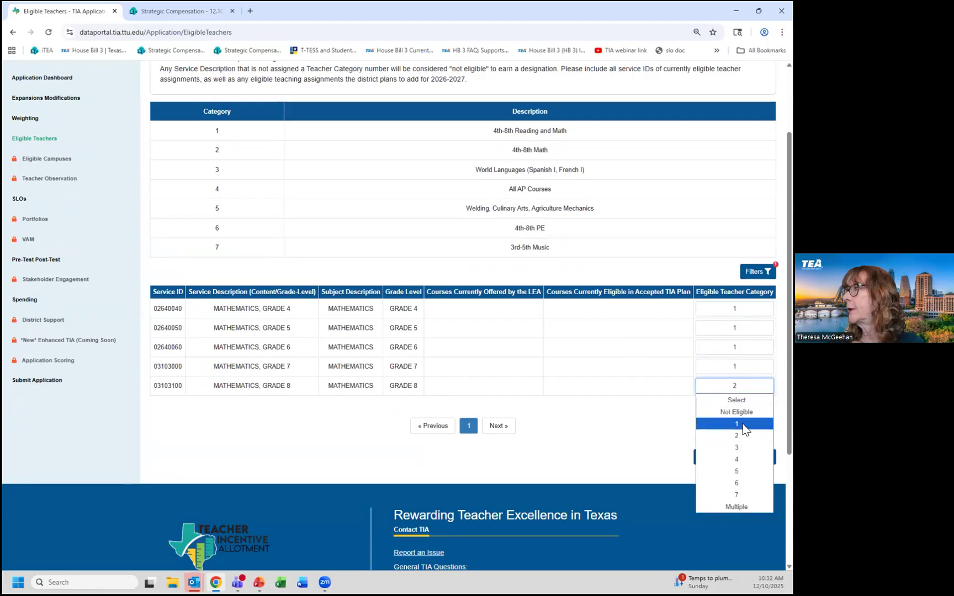
pyautogui.click(741, 423)
pyautogui.click(763, 457)
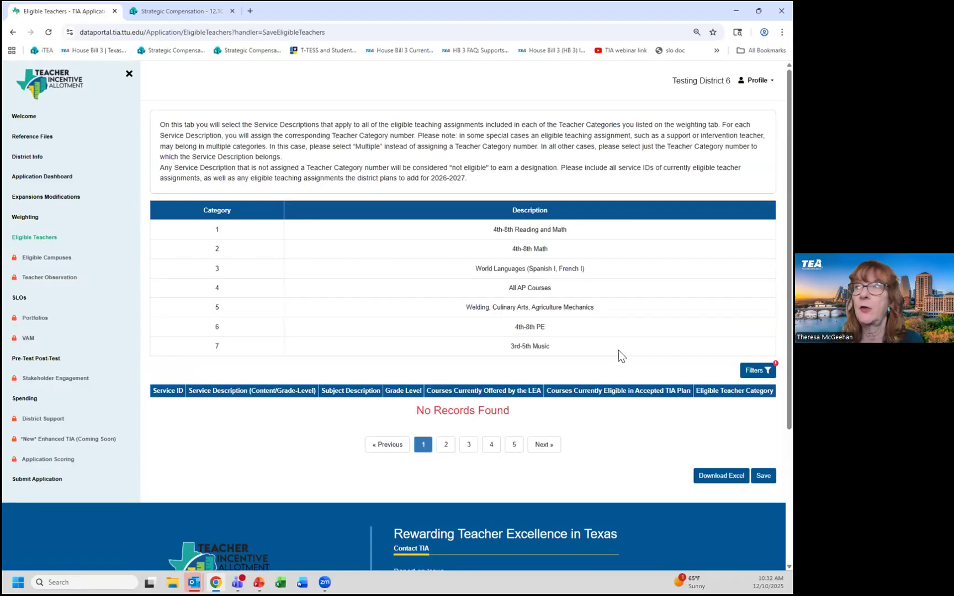
# Step: Delete the 4th-8th Math category from the weighting table and confirm the deletion
pyautogui.click(24, 219)
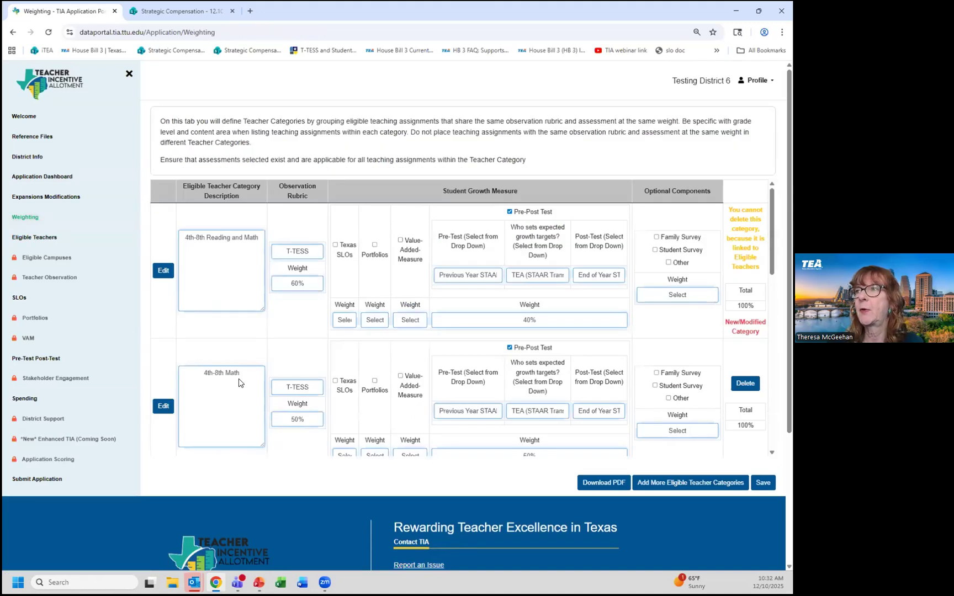
pyautogui.click(163, 407)
pyautogui.click(745, 383)
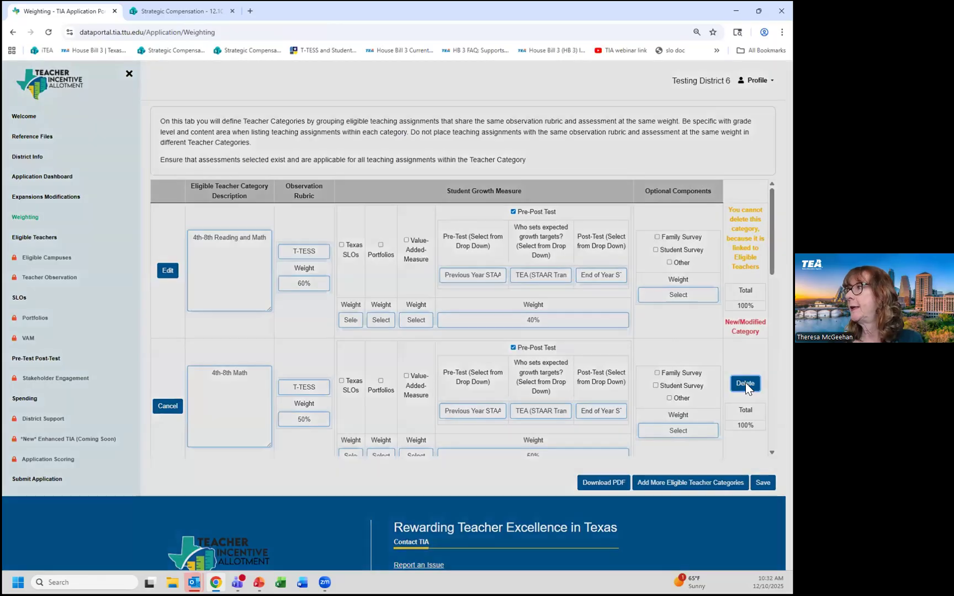
pyautogui.click(470, 329)
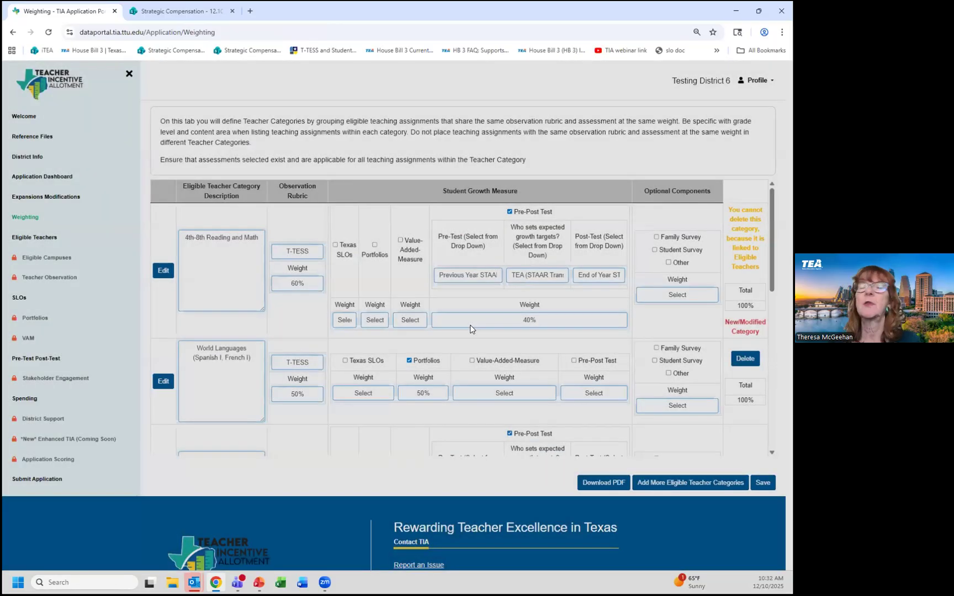